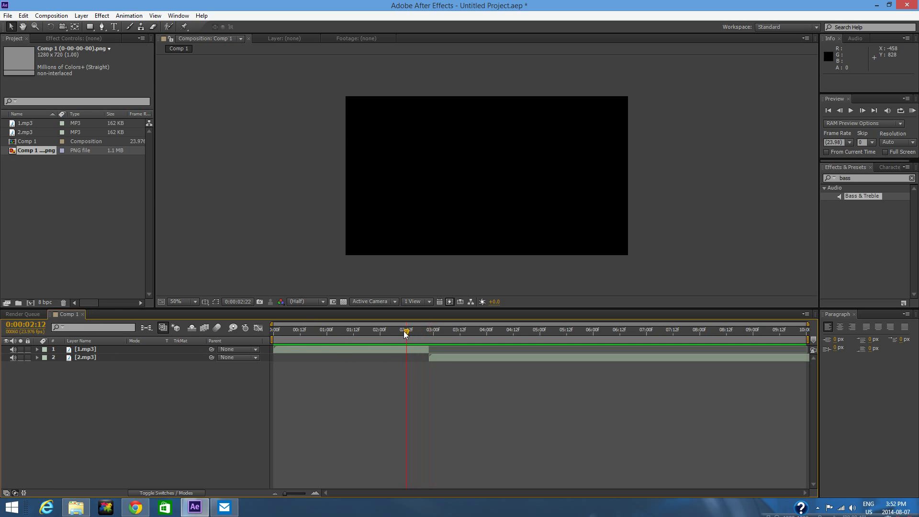
- Place the Akuma picture as Comp 1's top layer, starting where 2.mp3 begins
left_click_drag(404, 330, 431, 334)
left_click(72, 194)
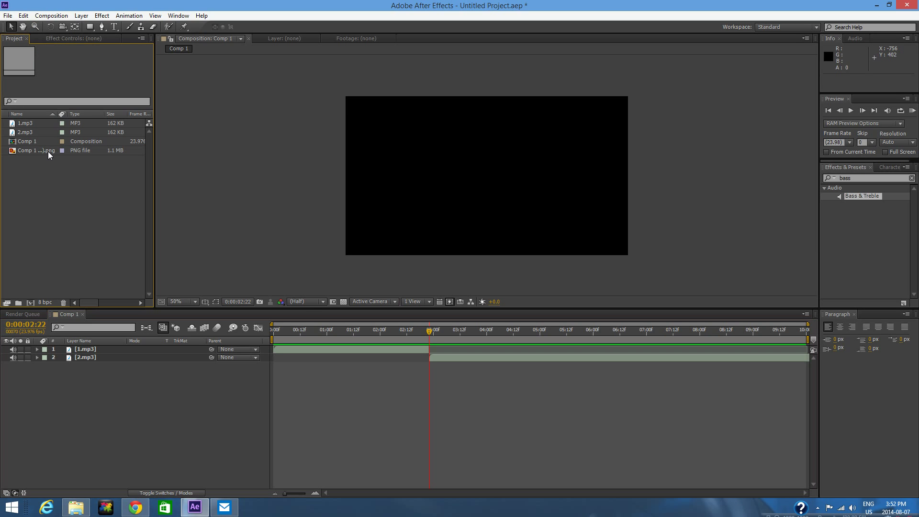
left_click_drag(48, 151, 107, 350)
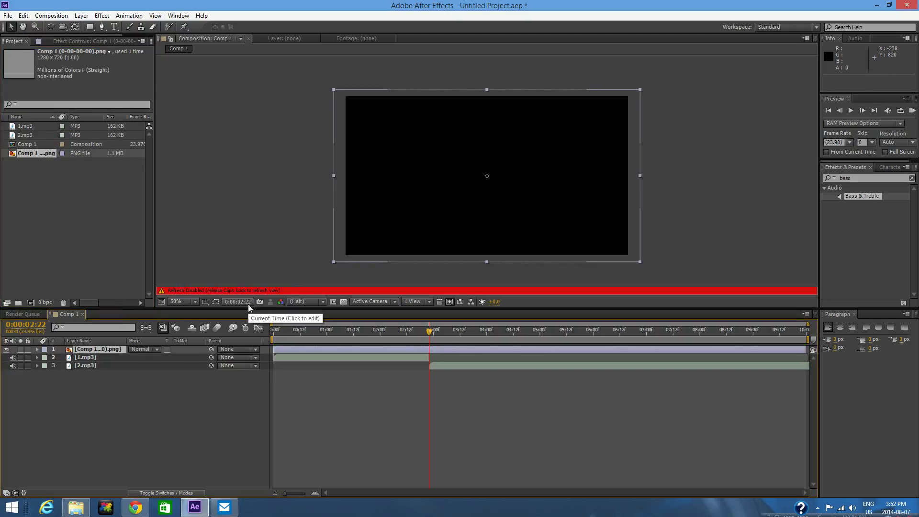
- Scale the picture down to about 93% so it fits the frame
key("Caps_Lock")
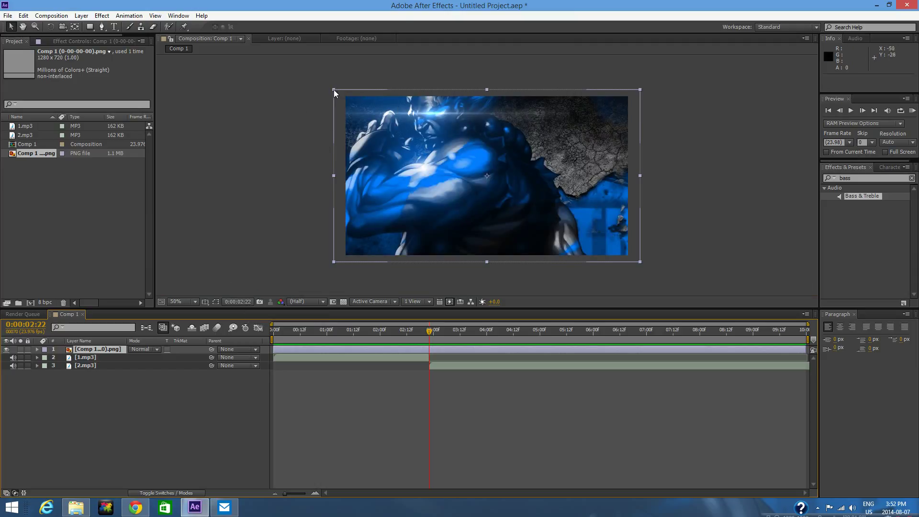
left_click_drag(334, 90, 343, 92)
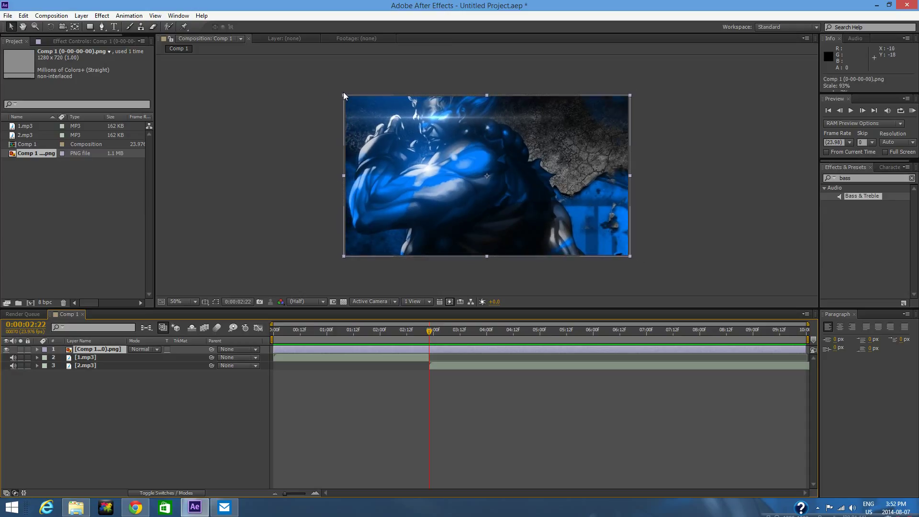
left_click(293, 143)
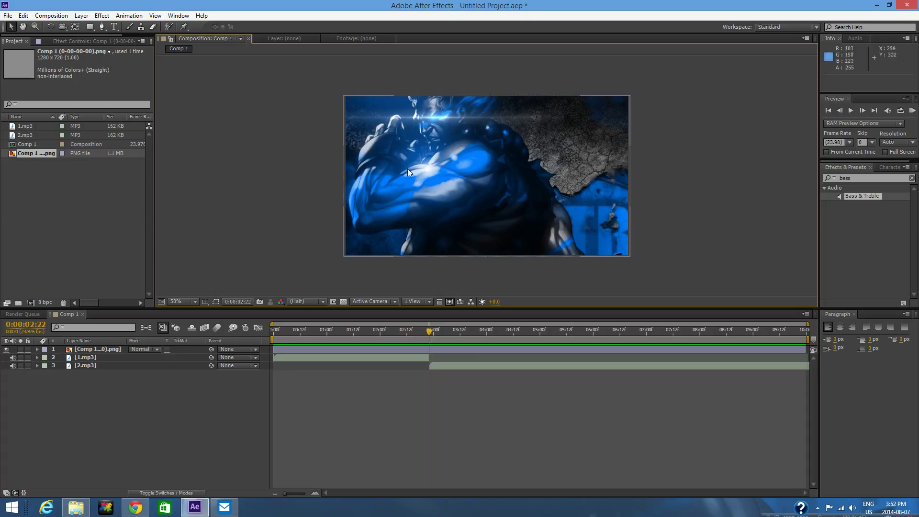
- Apply the Bass & Treble effect to the 2.mp3 layer
left_click(103, 368)
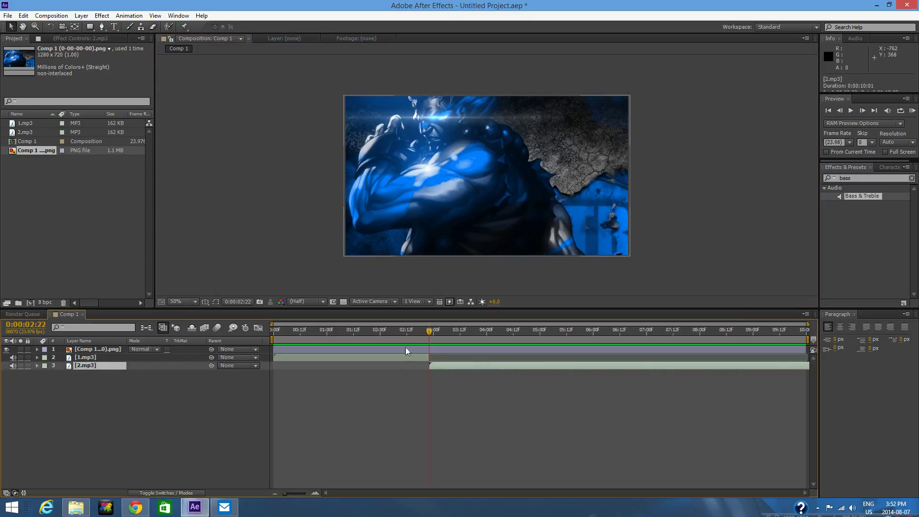
left_click(859, 179)
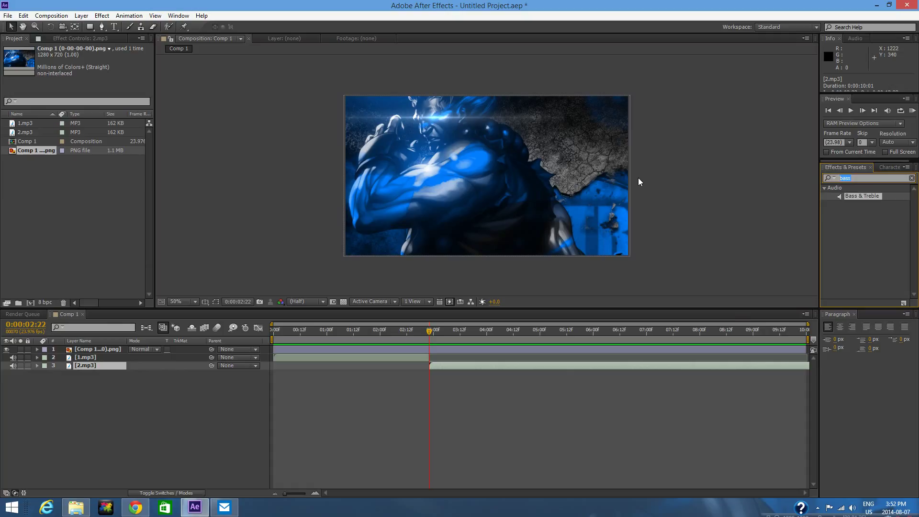
type("bass")
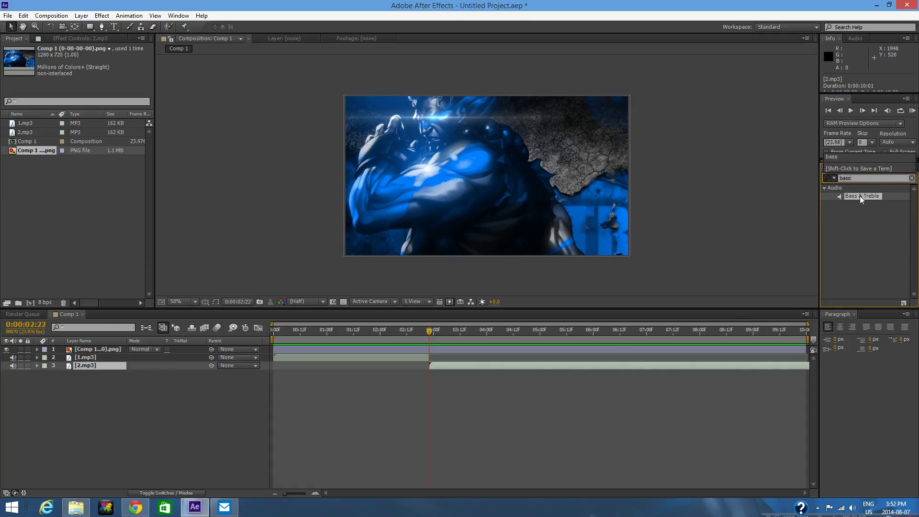
left_click_drag(866, 197, 511, 364)
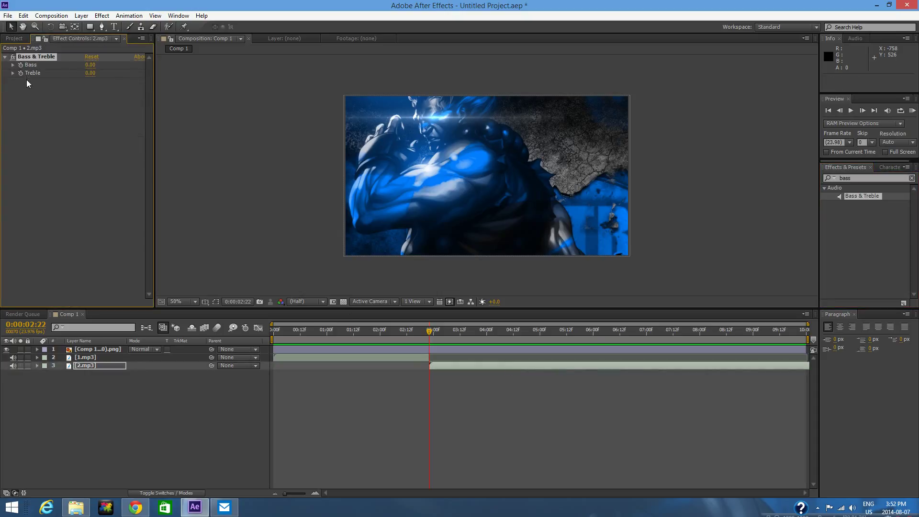
- Set Bass to 100 and Treble to -100, then preview the comp with audio
left_click_drag(90, 65, 109, 66)
left_click(93, 75)
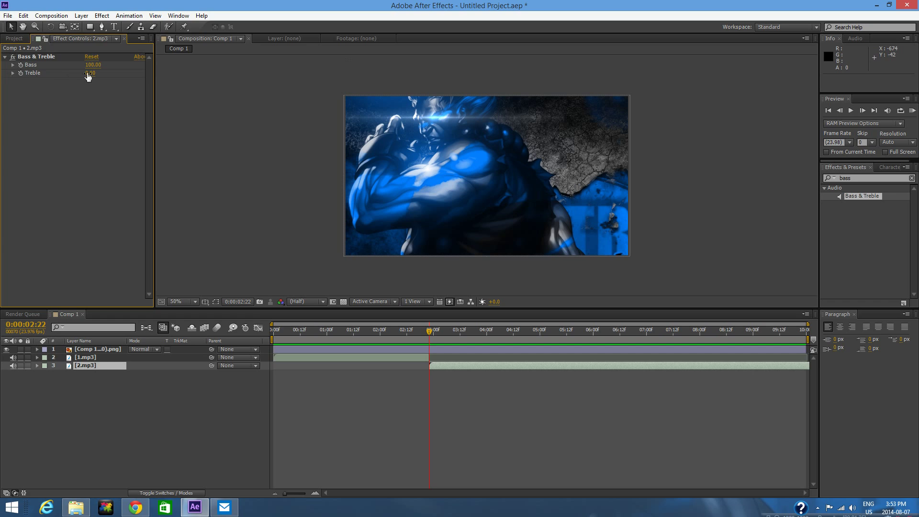
mouse_move(88, 77)
left_mouse_down()
mouse_move(67, 75)
mouse_move(96, 72)
mouse_move(78, 72)
left_mouse_up()
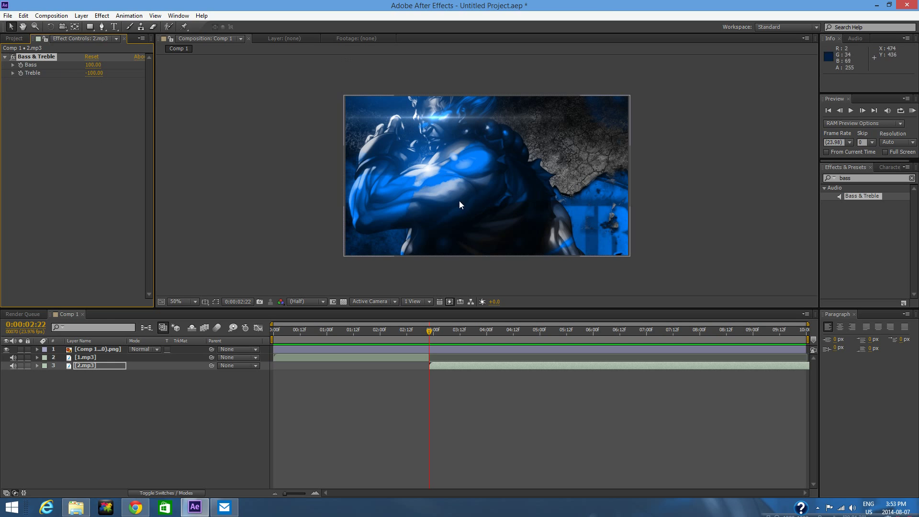
left_click(913, 111)
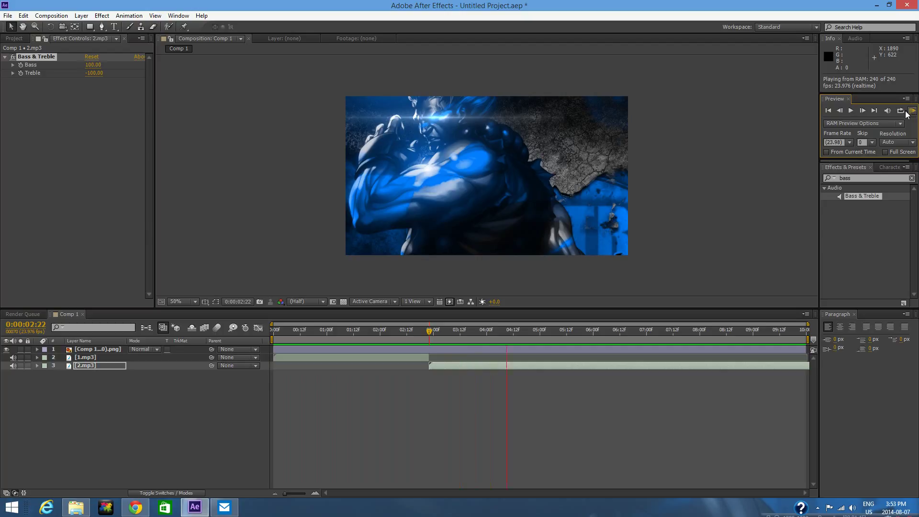
left_click(699, 133)
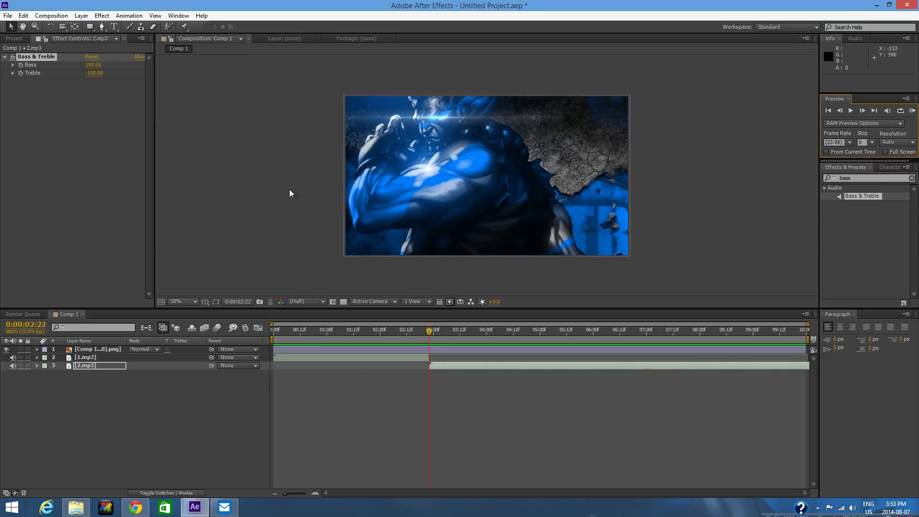
left_click(125, 429)
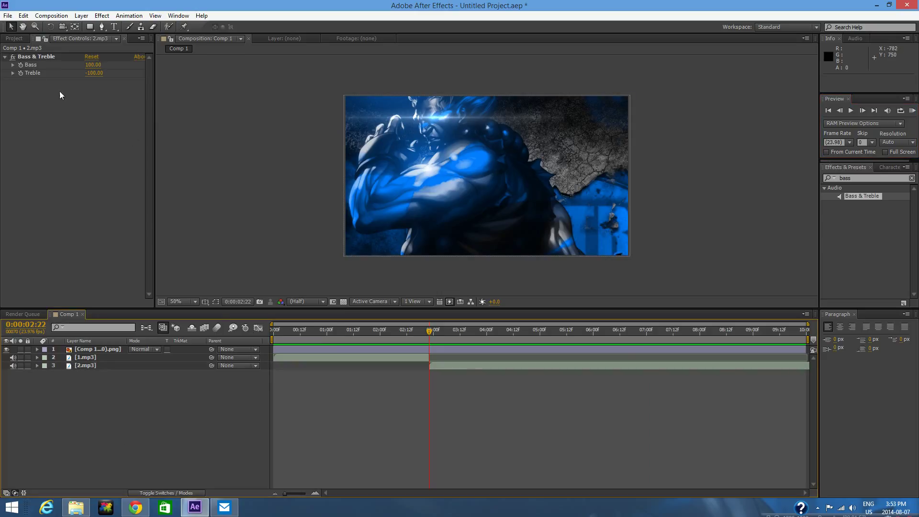
- Convert 2.mp3's audio to keyframes, creating an Audio Amplitude layer
right_click(91, 364)
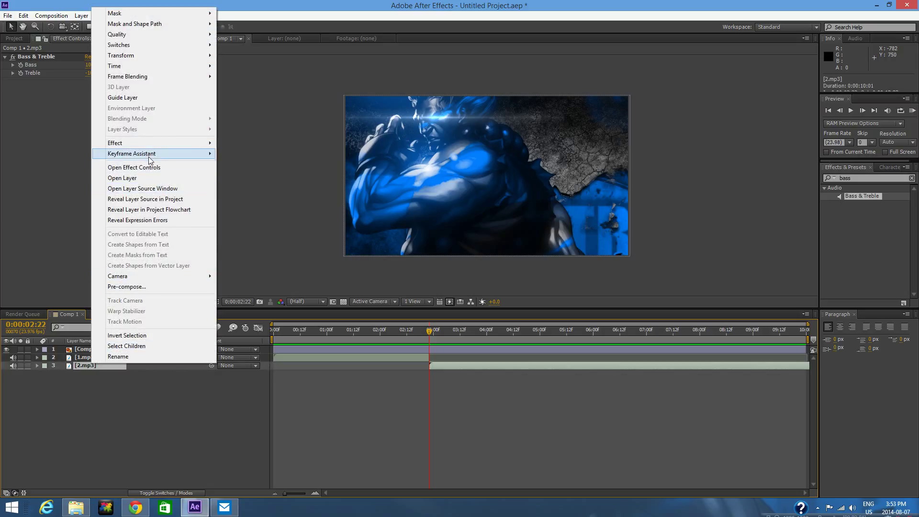
mouse_move(180, 154)
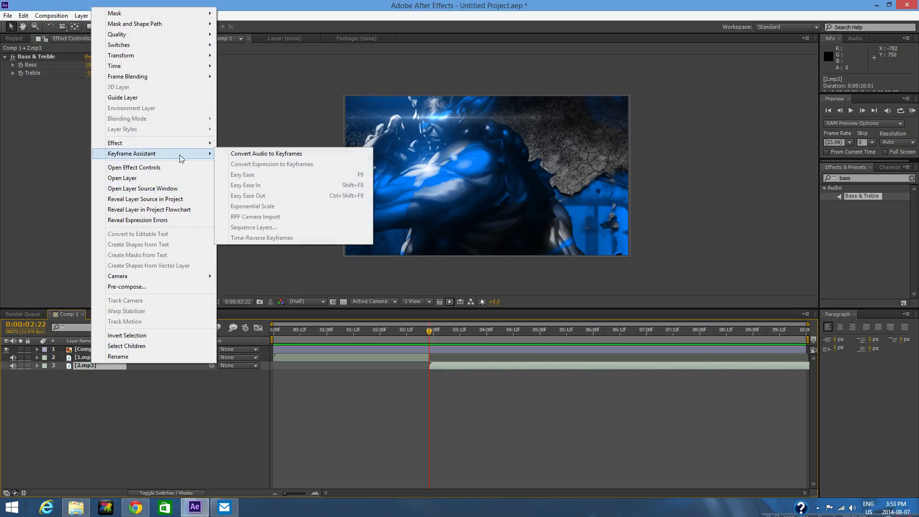
left_click(241, 153)
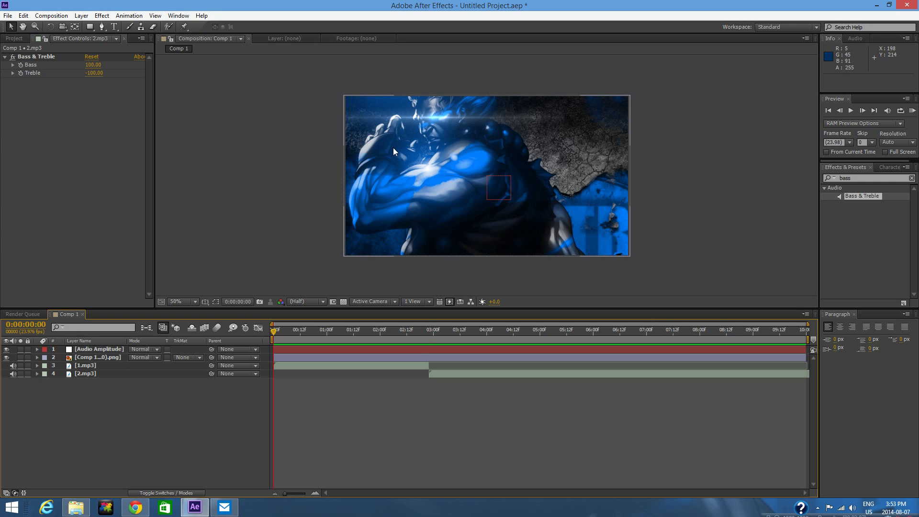
- Delete the Left and Right Channel effects and reveal the Both Channels keyframes
left_click(115, 350)
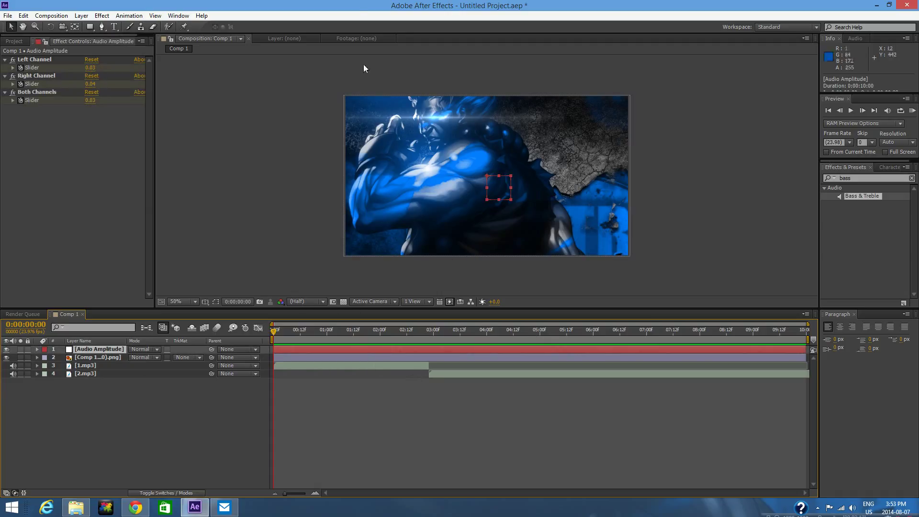
left_click(54, 60)
key("Delete")
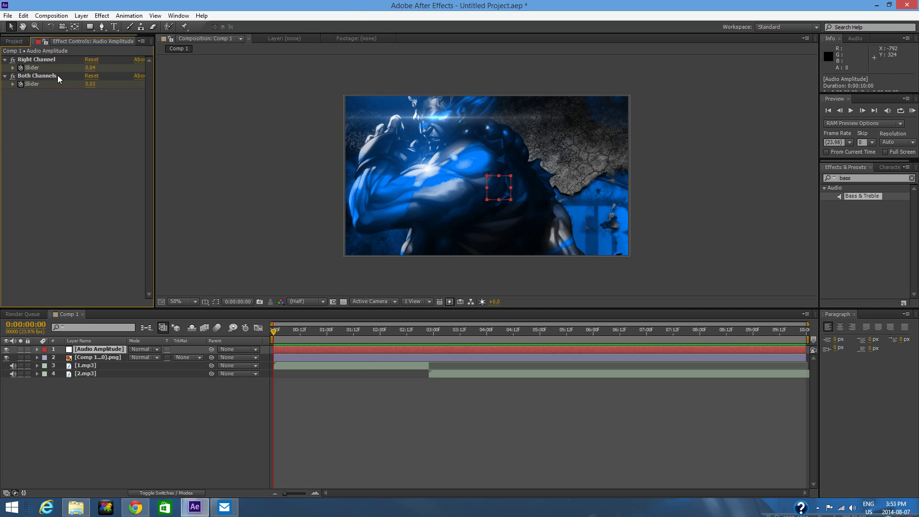
left_click(62, 59)
key("Delete")
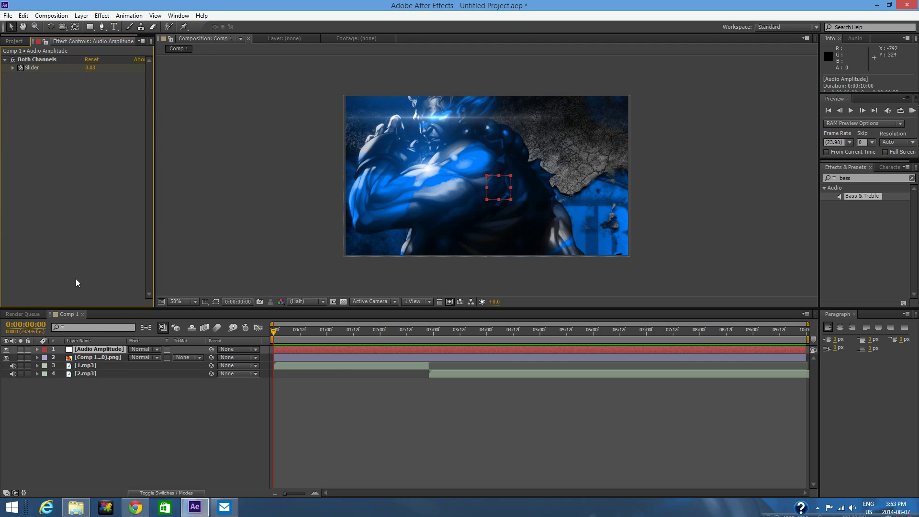
left_click(105, 351)
key("u")
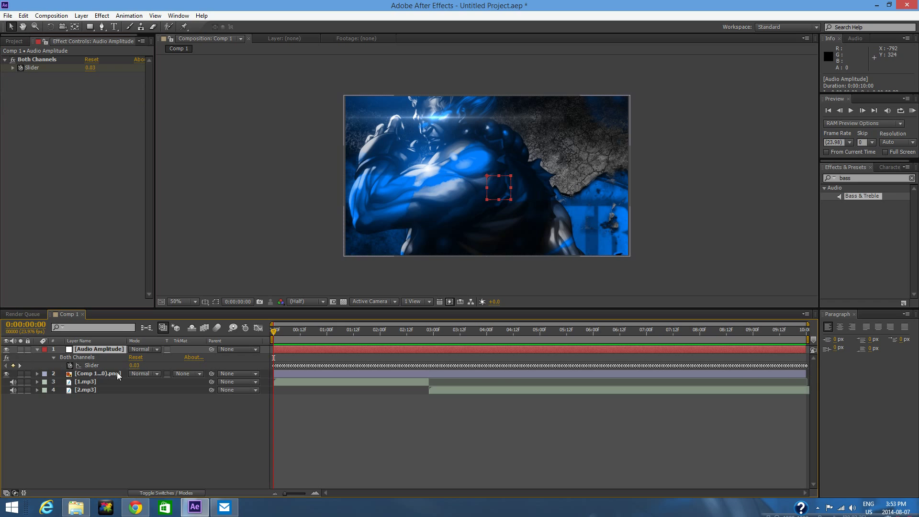
- Add the effect("Both Channels")(1) expression to the Slider and view its curve in the Graph Editor
left_click_drag(274, 334, 305, 329)
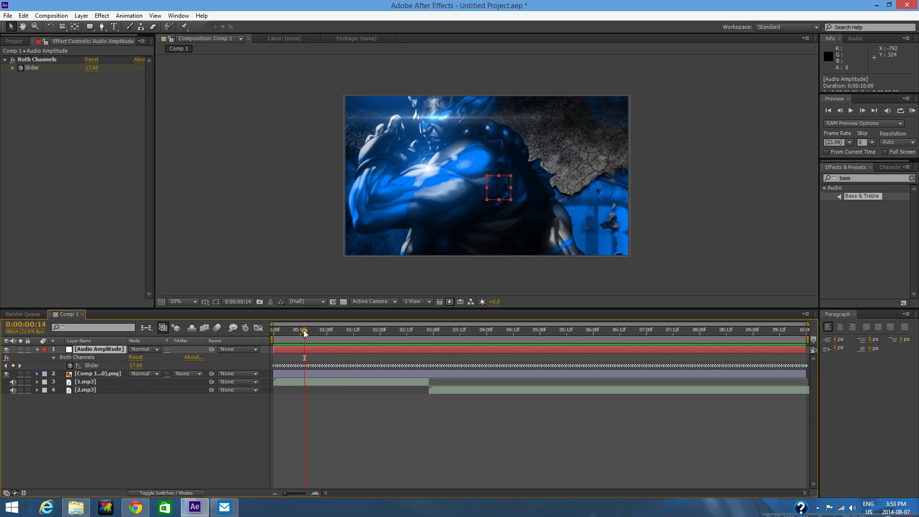
left_click_drag(305, 334, 272, 331)
left_click(69, 366, "alt")
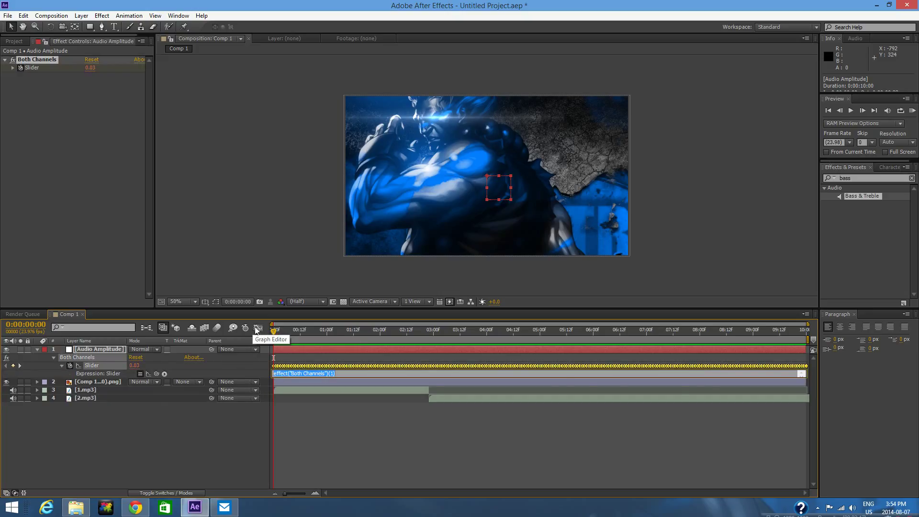
left_click(258, 328)
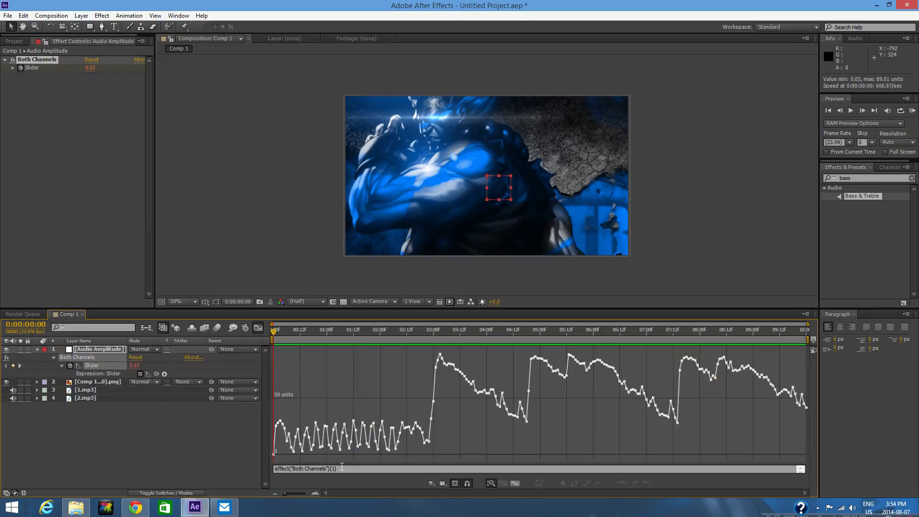
- Replace the Slider expression with linear( while reading amplitude peak values off the graph
left_click(342, 467)
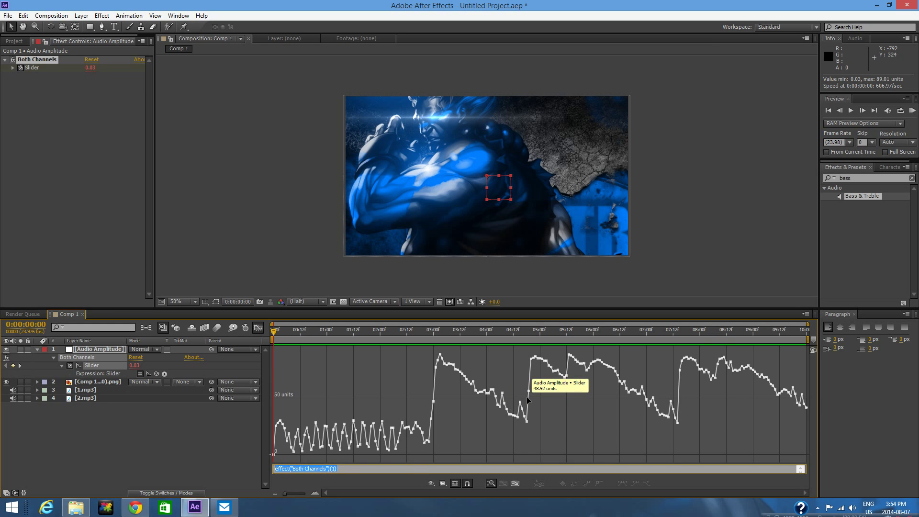
type("linear(value,")
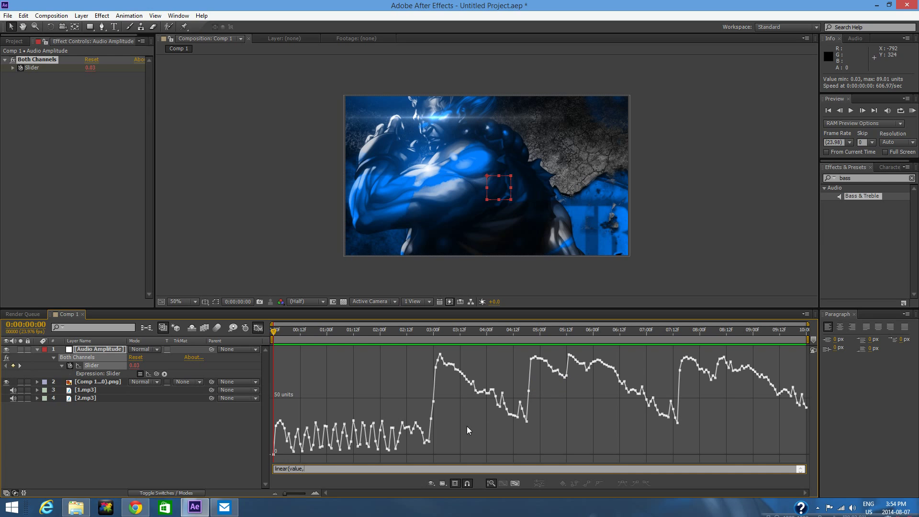
mouse_move(764, 386)
mouse_move(533, 360)
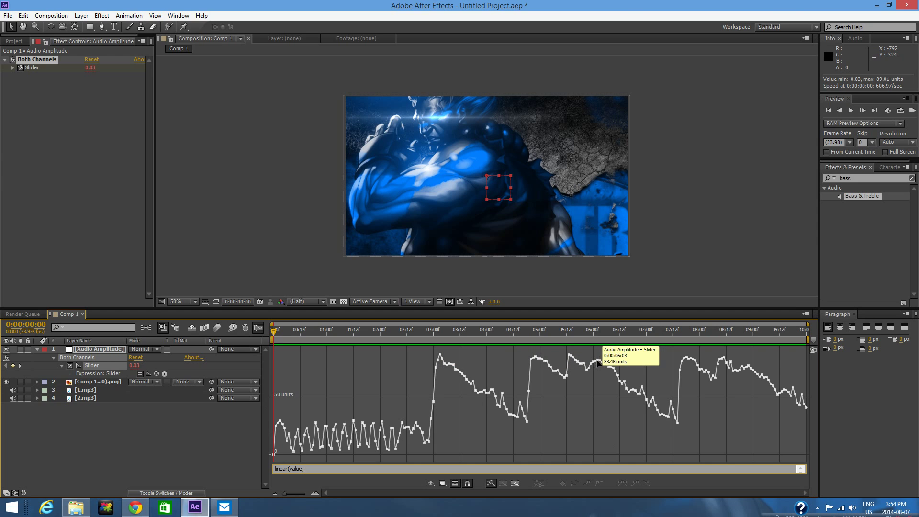
mouse_move(697, 361)
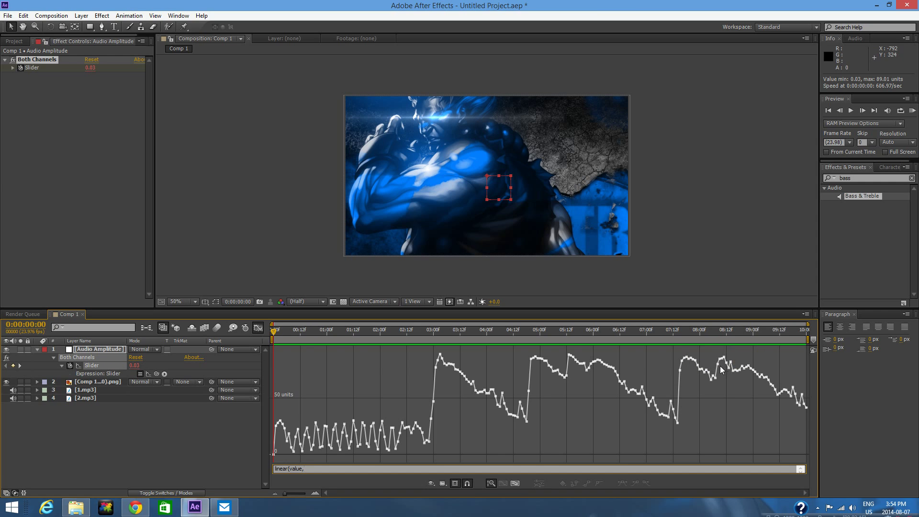
mouse_move(437, 381)
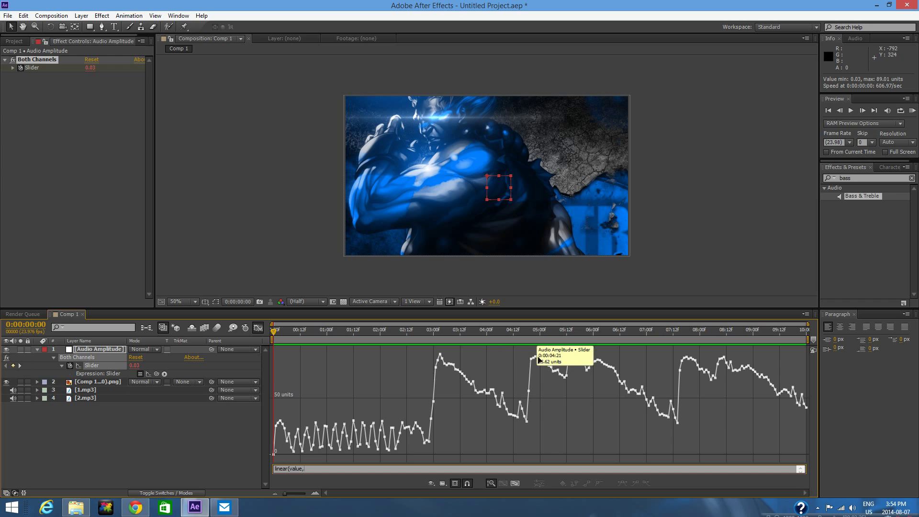
mouse_move(579, 363)
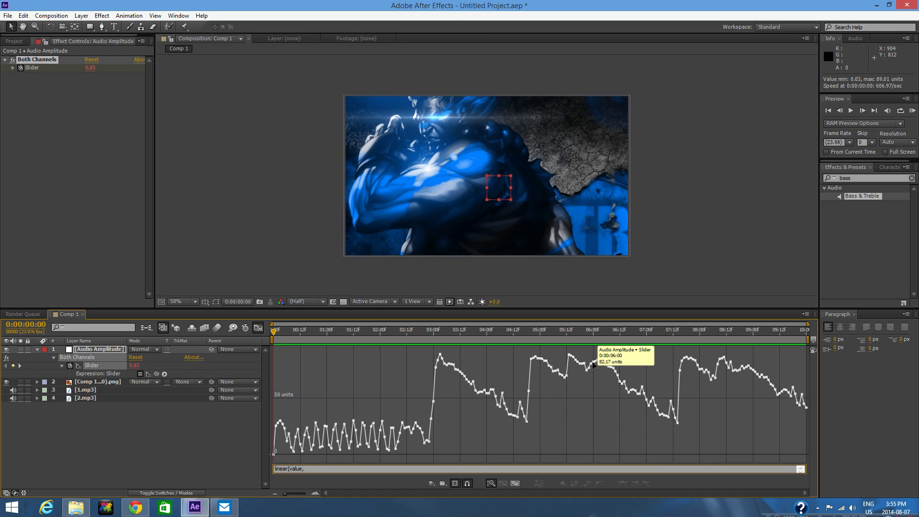
mouse_move(709, 378)
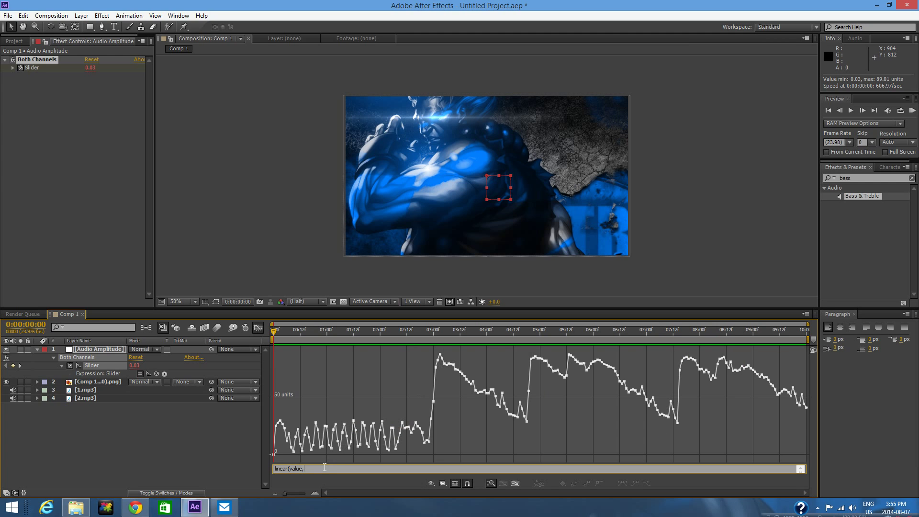
- Finish the expression as linear(value,81,89,98,110) so the Slider starts at 98.00
mouse_move(339, 440)
type("81,89,98,110")
- Scrub through the timeline to watch the Slider value change
left_click(254, 203)
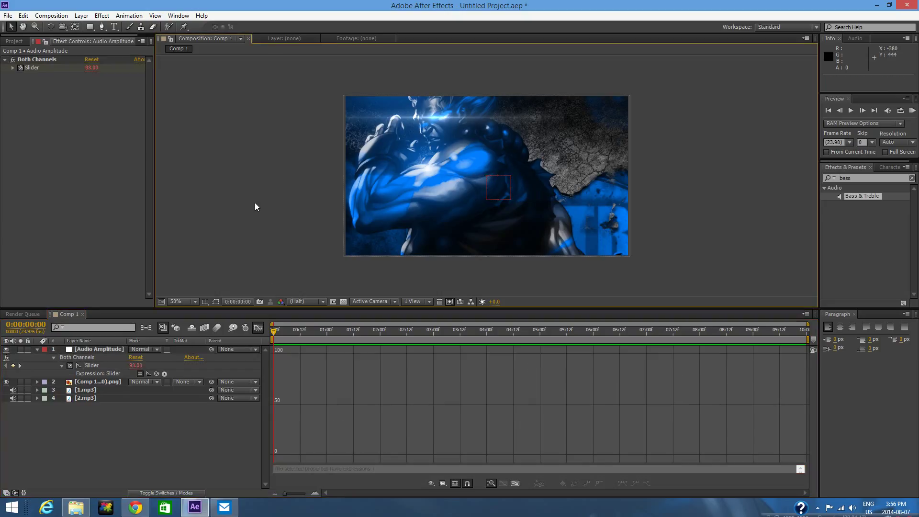
left_click_drag(274, 330, 547, 341)
left_click_drag(544, 340, 598, 340)
- Link the png layer's Scale to the Audio Amplitude Slider by expression, reading 98.0%
left_click(53, 438)
left_click(94, 384)
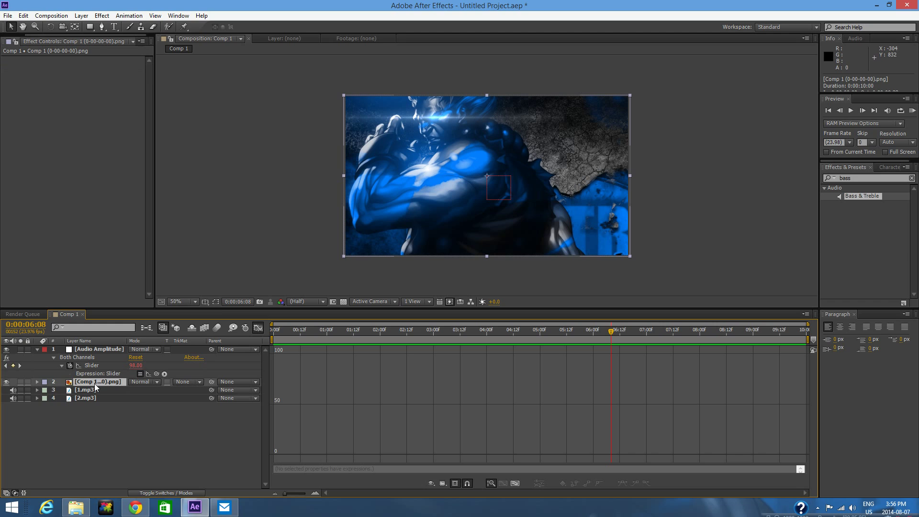
key("s")
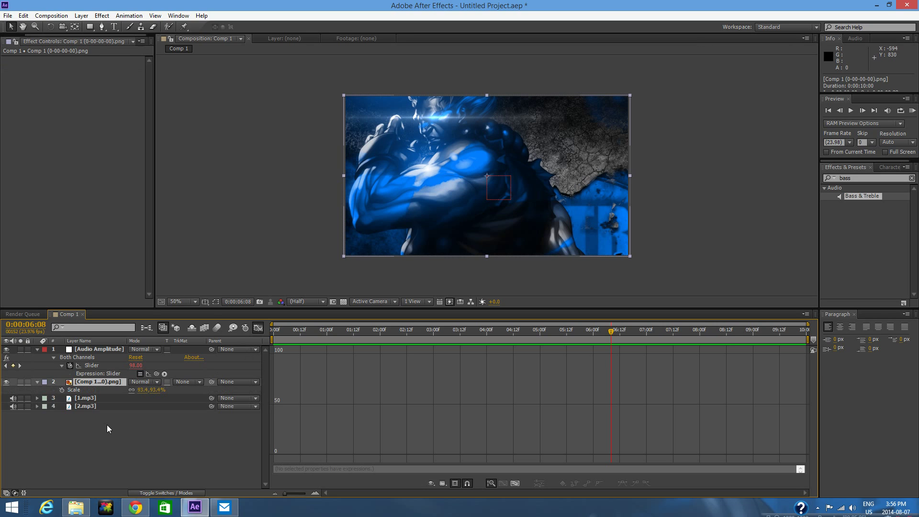
left_click(62, 390, "alt")
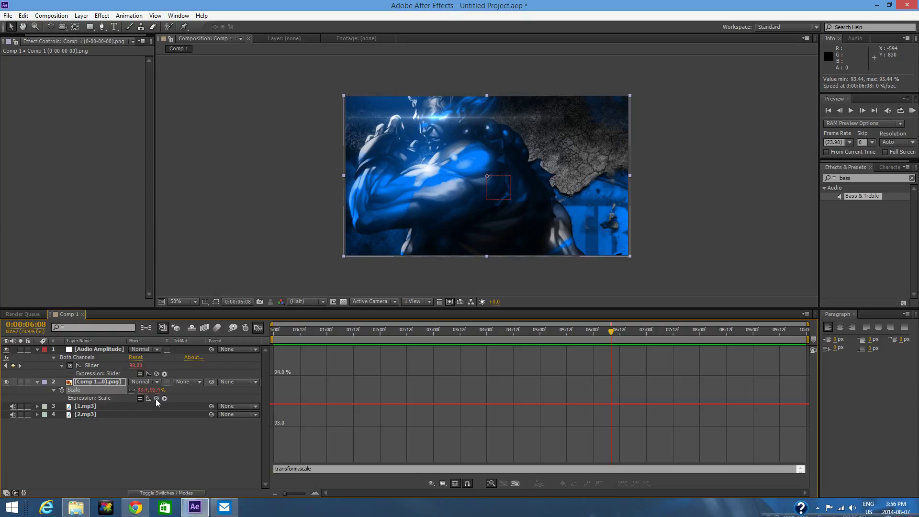
left_click_drag(156, 399, 106, 367)
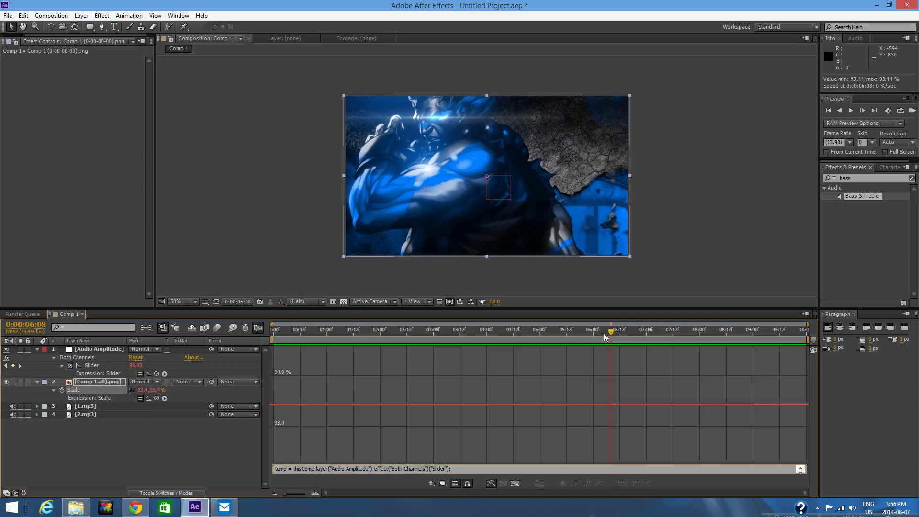
left_click_drag(611, 332, 267, 326)
- Disable and delete 2.mp3's Bass & Treble effect, then start a RAM preview
left_click(80, 427)
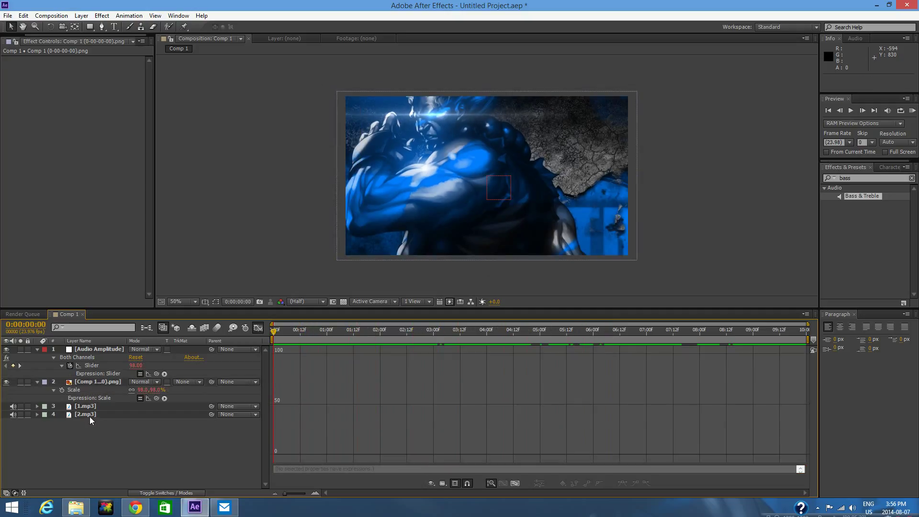
left_click(91, 415)
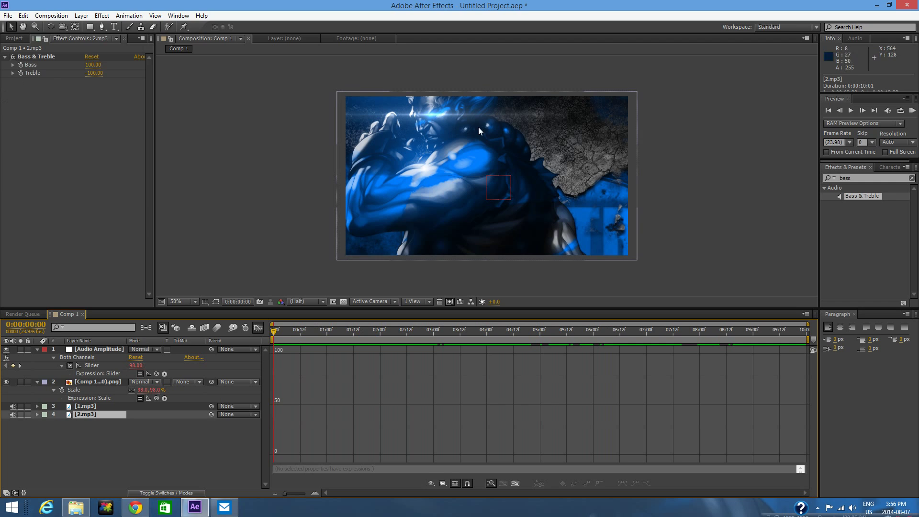
left_click(13, 57)
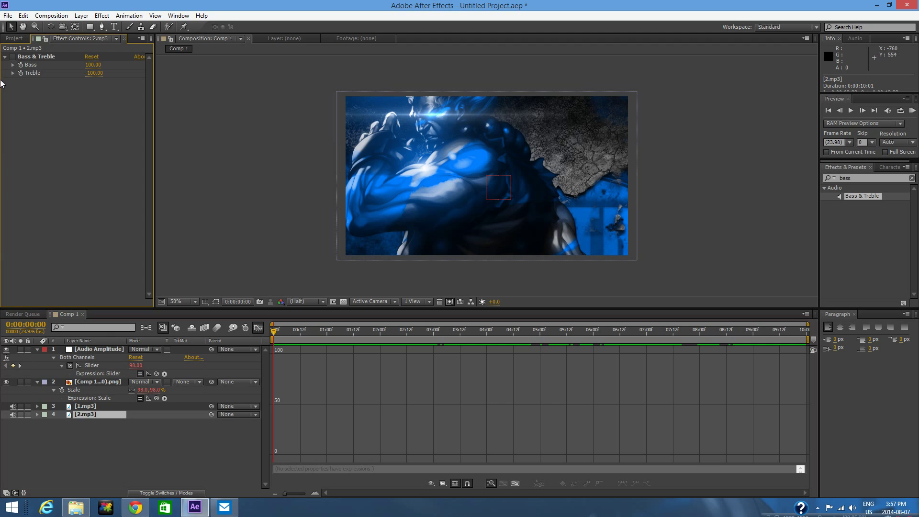
left_click(34, 56)
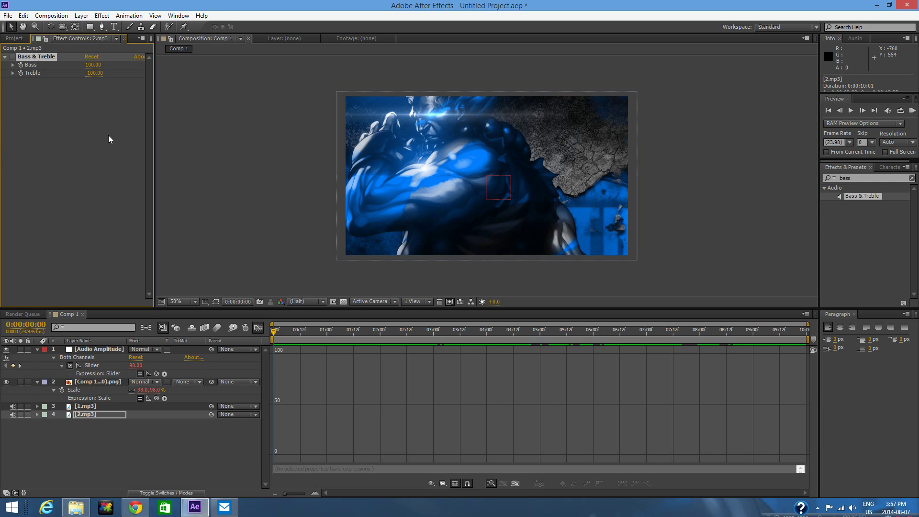
key("Delete")
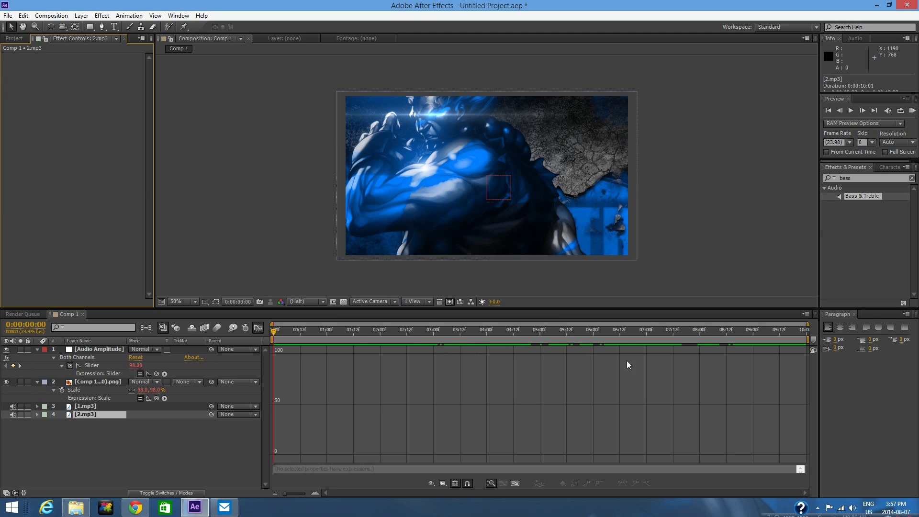
left_click(914, 111)
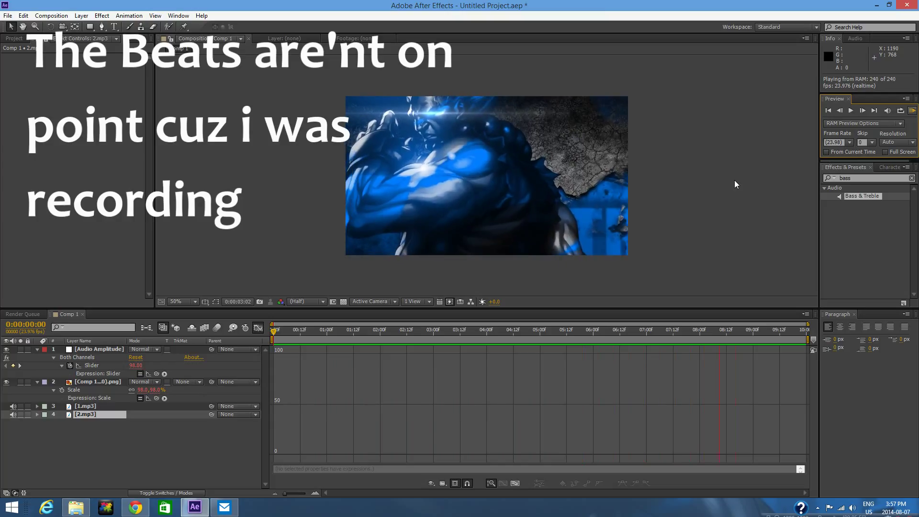
- Stop the preview and set the current time to 0:00:01:00
key("space")
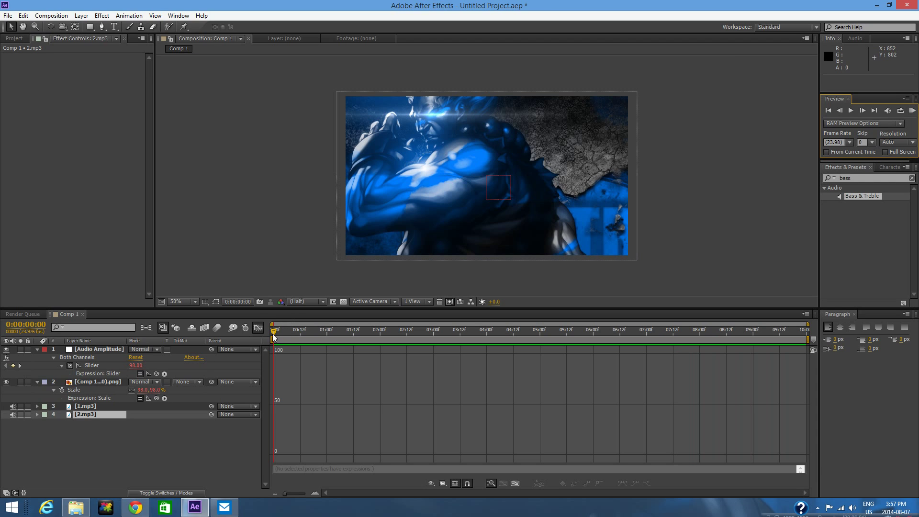
left_click_drag(275, 330, 329, 335)
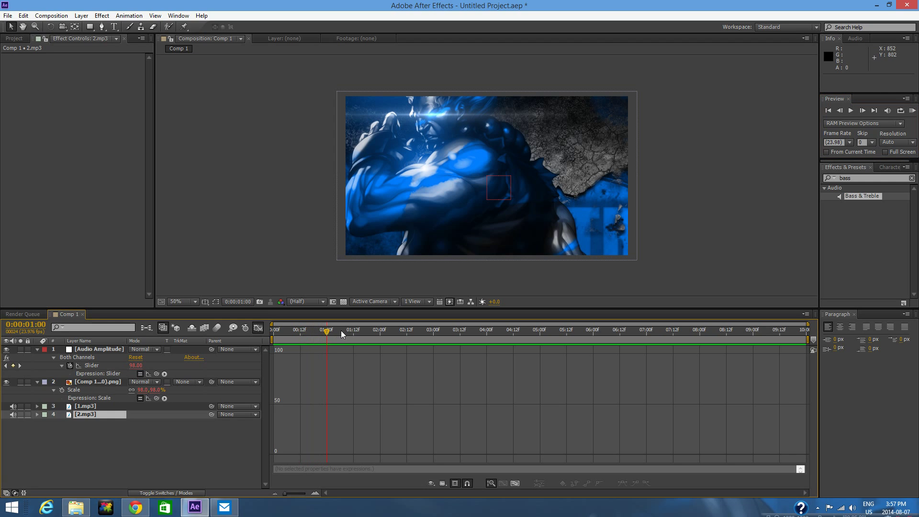